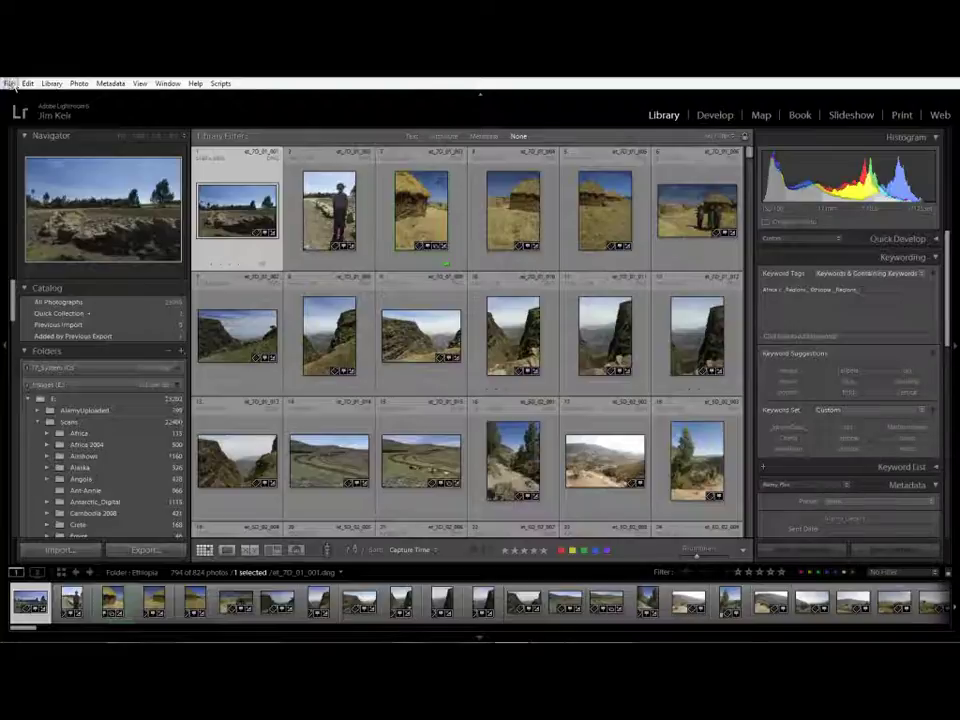
Look through the File menu's Plug-in Extras commands, then move across to the Library menu.
left_click(10, 84)
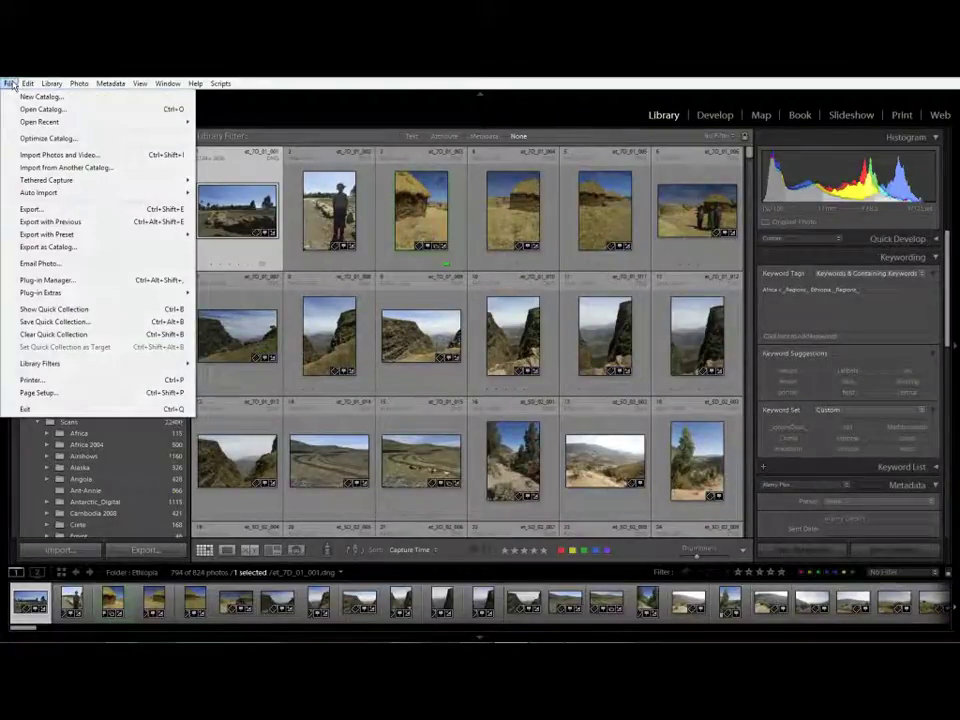
mouse_move(38, 368)
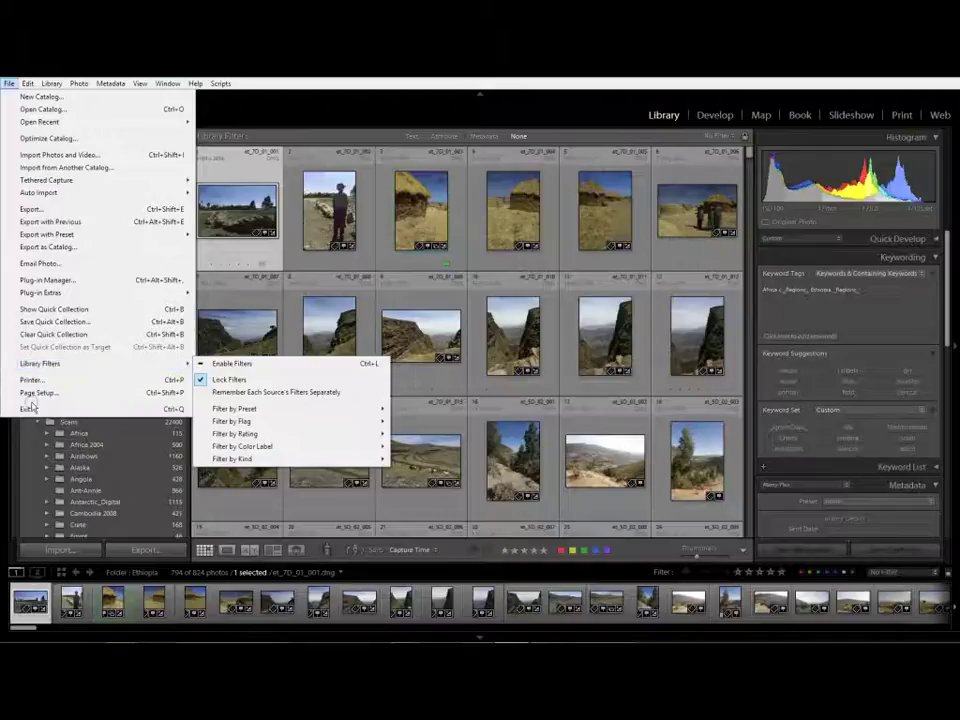
mouse_move(42, 294)
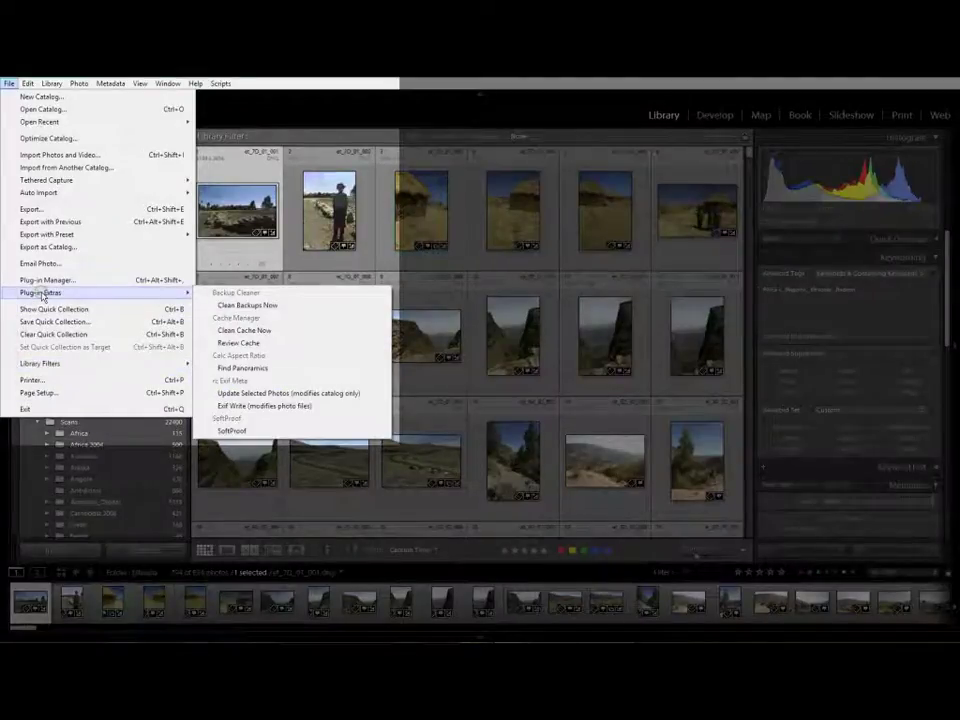
left_click(50, 293)
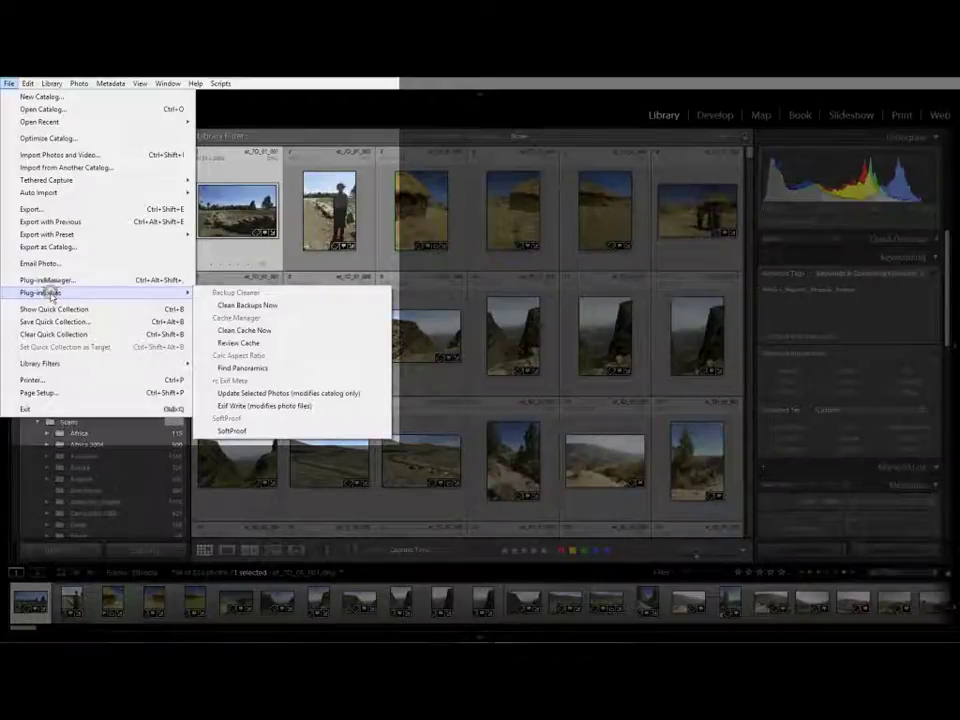
mouse_move(50, 83)
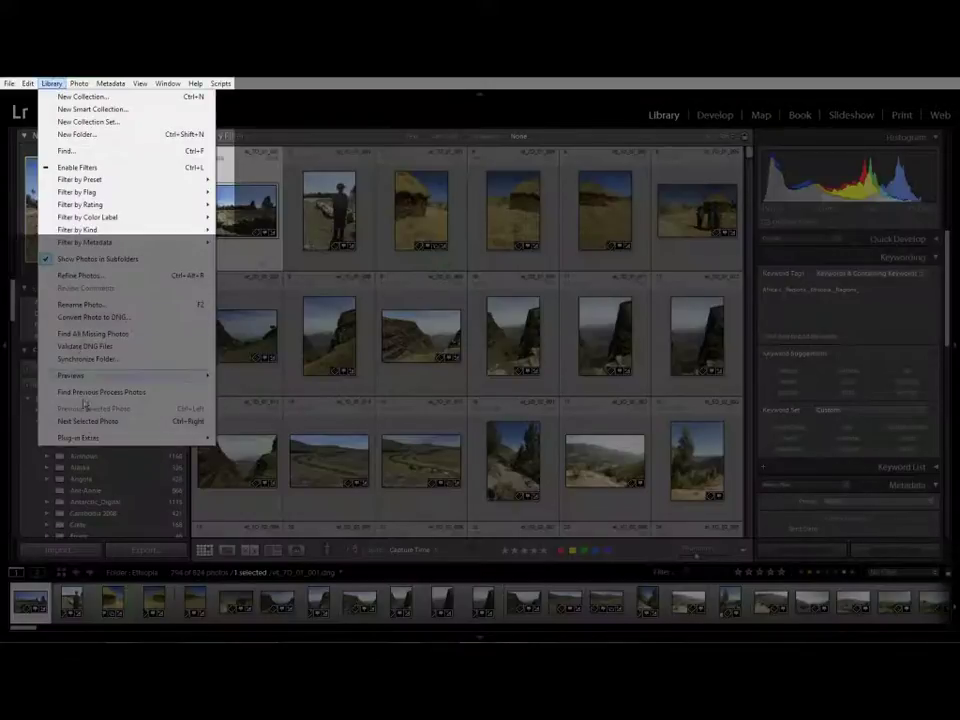
Bring up the Library menu's Plug-in Extras list with the Find Duplicates 2 command.
left_click(85, 439)
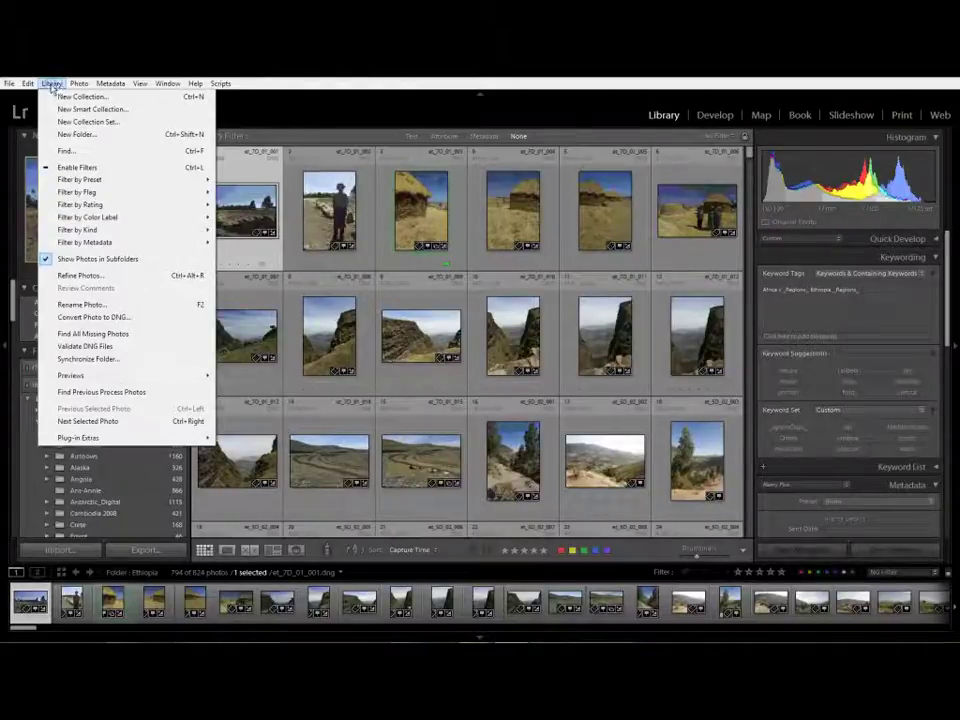
mouse_move(94, 441)
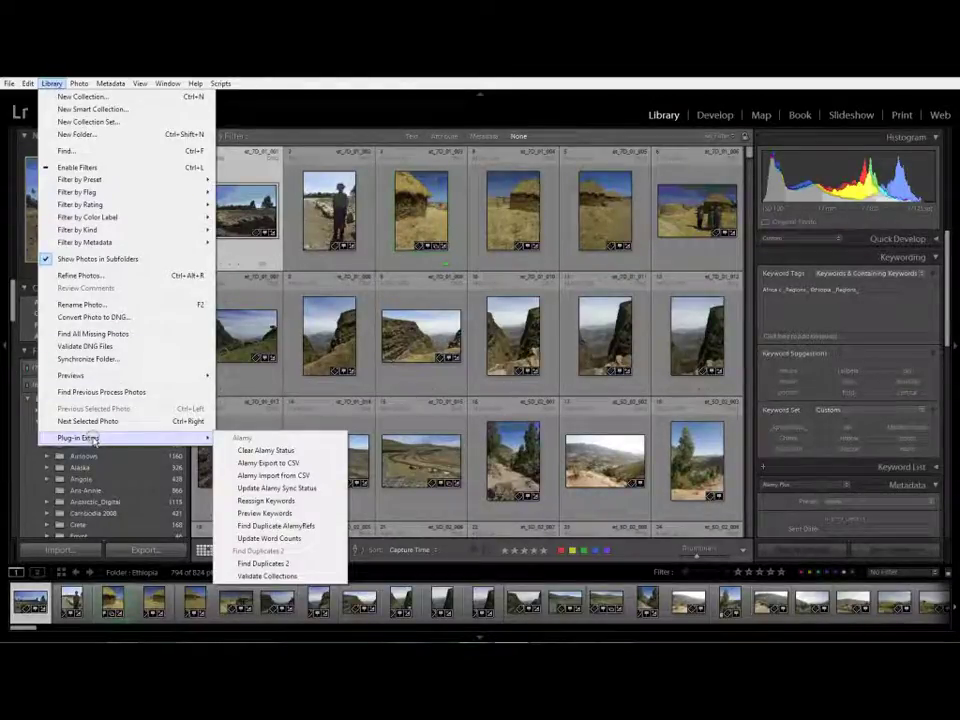
left_click(264, 564)
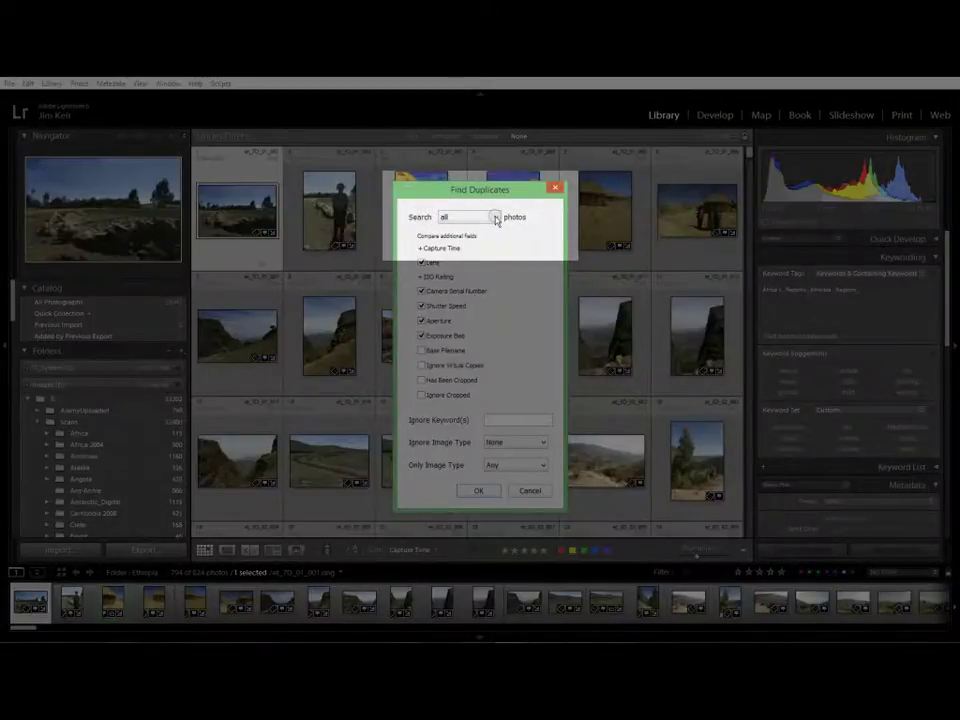
left_click(496, 218)
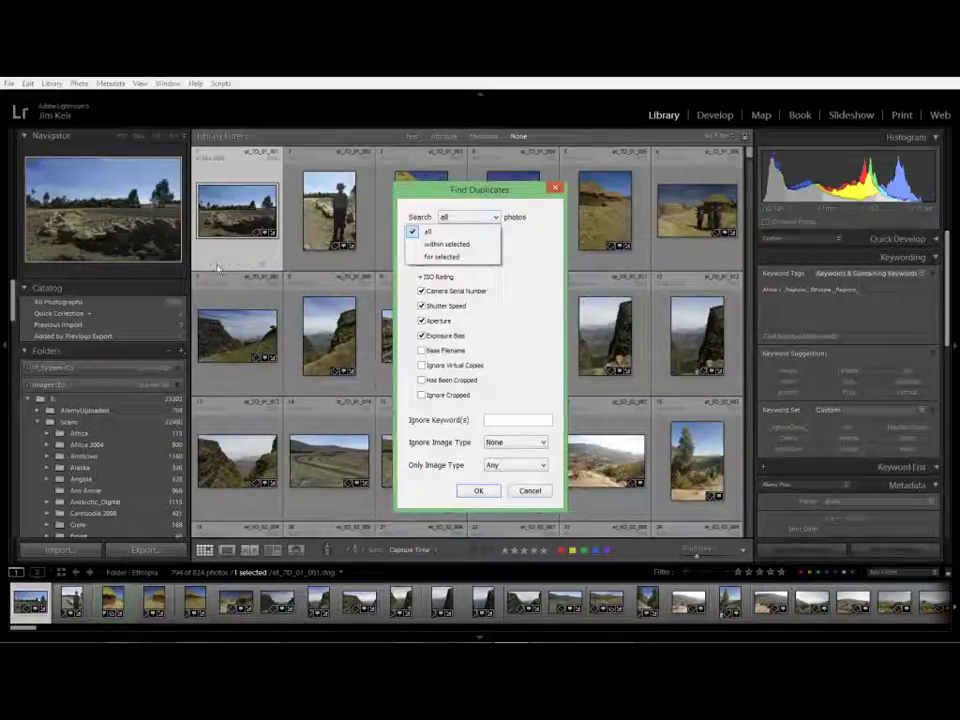
left_click(553, 217)
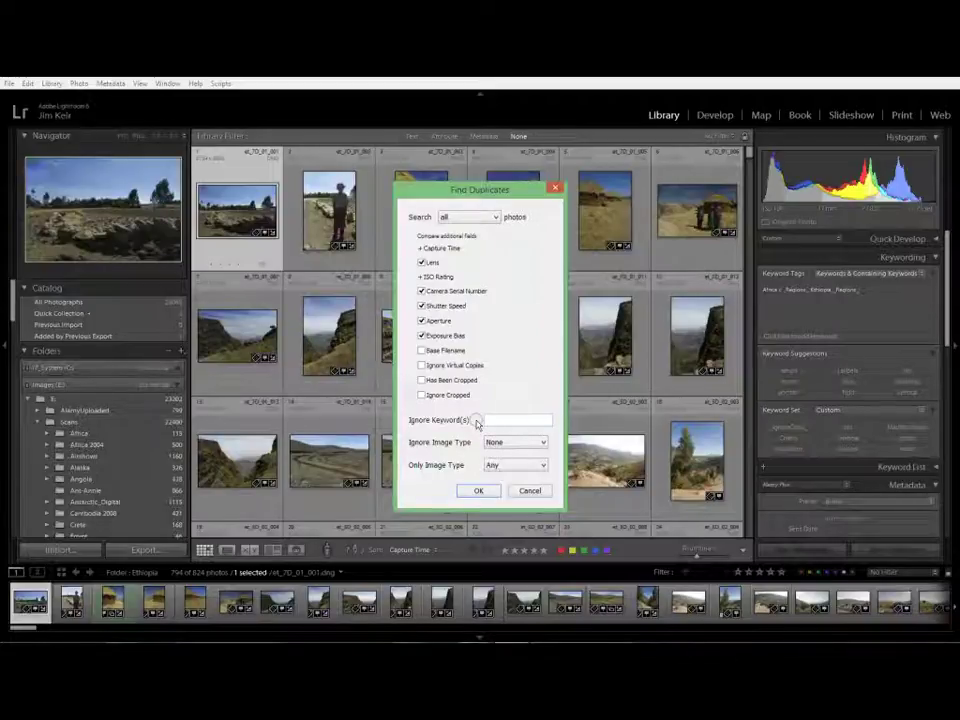
left_click(490, 421)
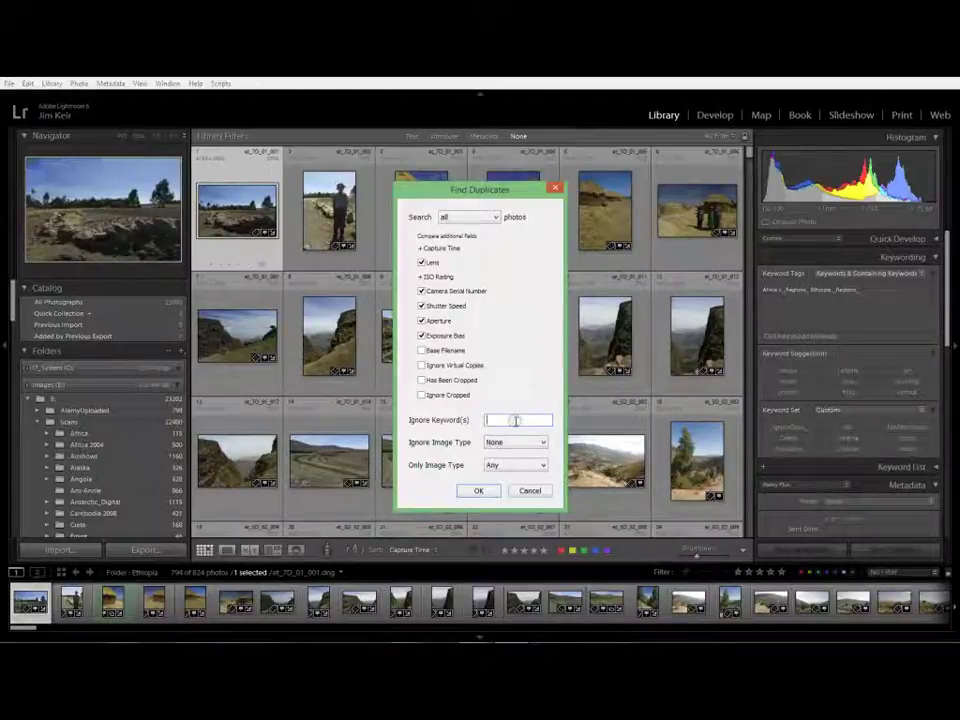
left_click(517, 442)
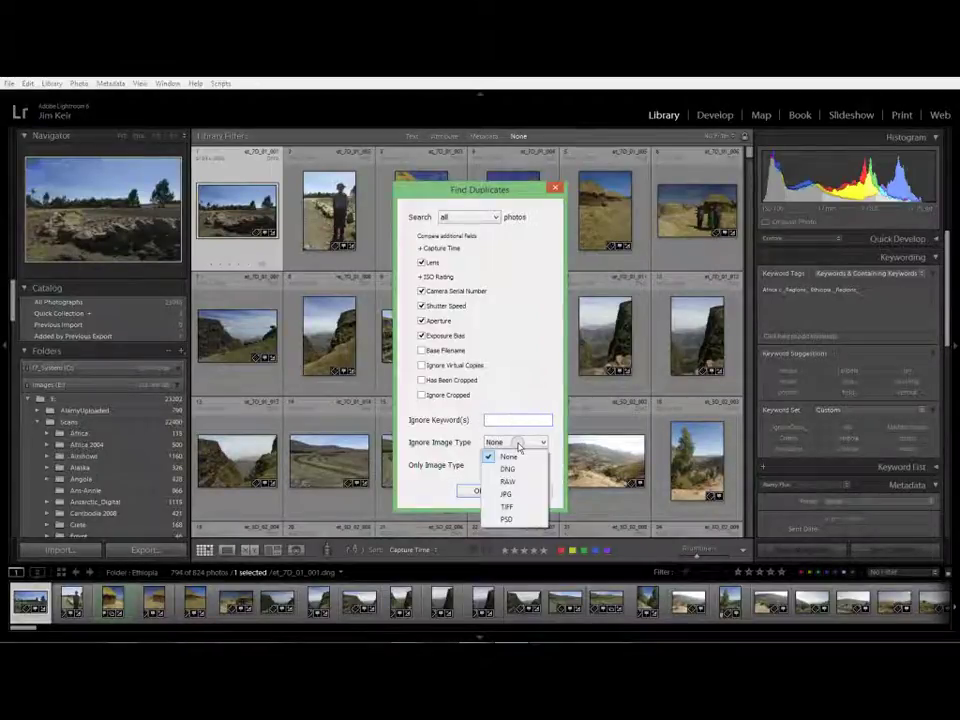
Try ignoring JPG images, then set Ignore Image Type back to None.
left_click(538, 495)
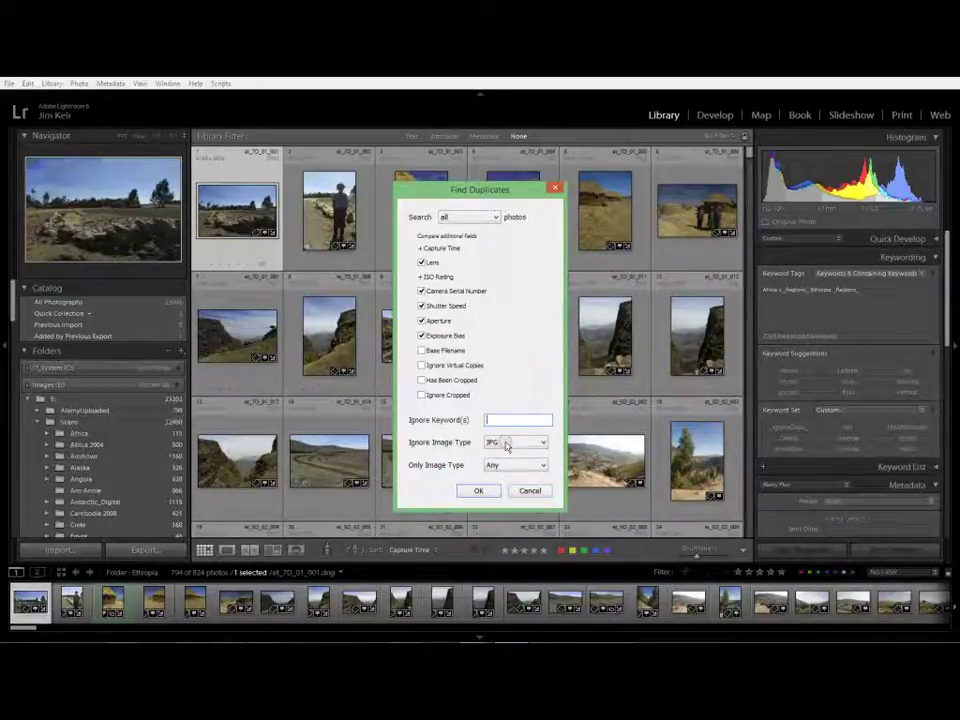
left_click(506, 443)
left_click(509, 455)
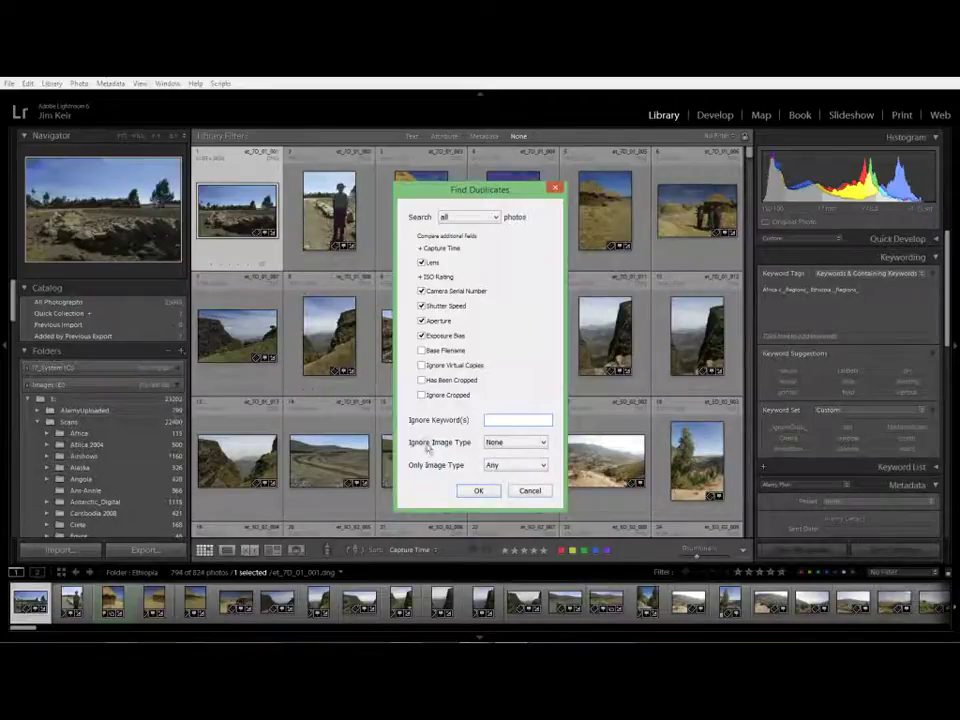
Try limiting the search to JPG, reset Only Image Type to Any, and run the search.
left_click(514, 466)
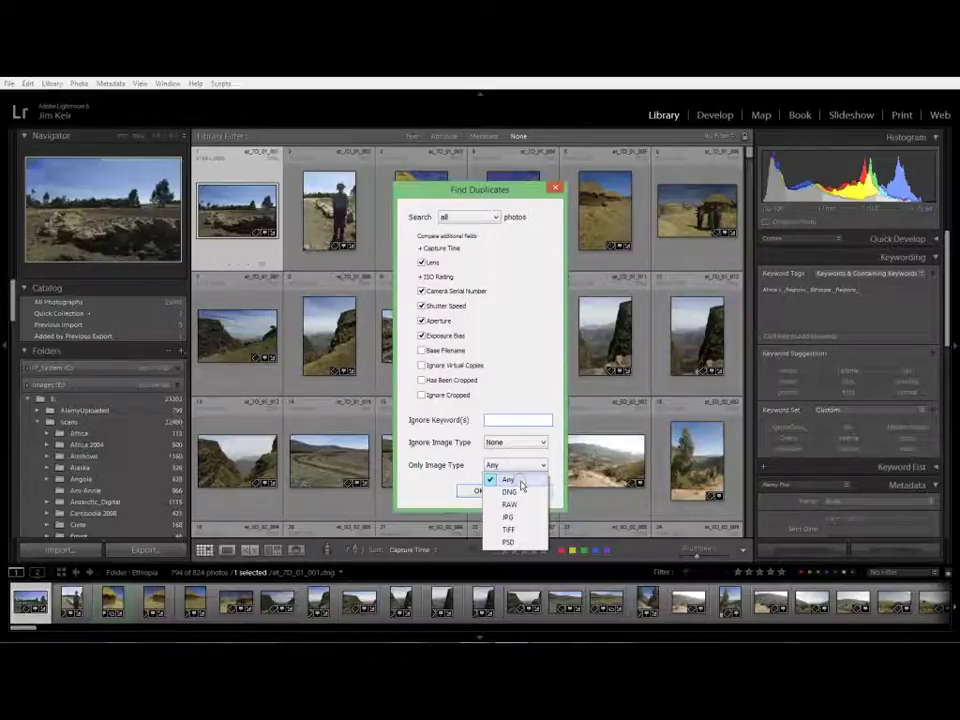
left_click(508, 517)
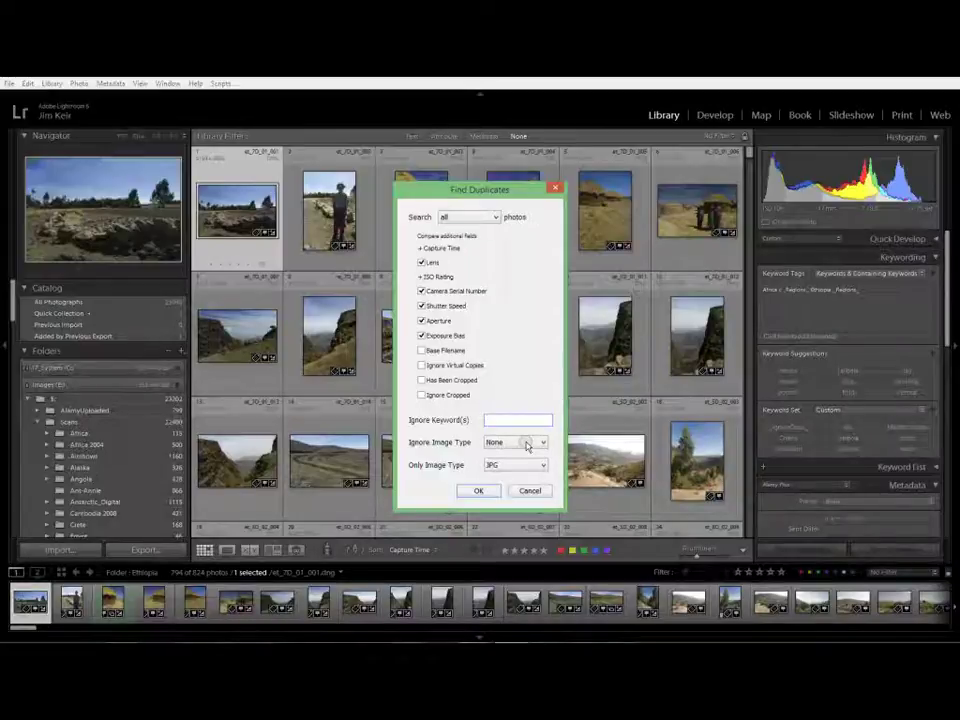
left_click(515, 466)
left_click(510, 480)
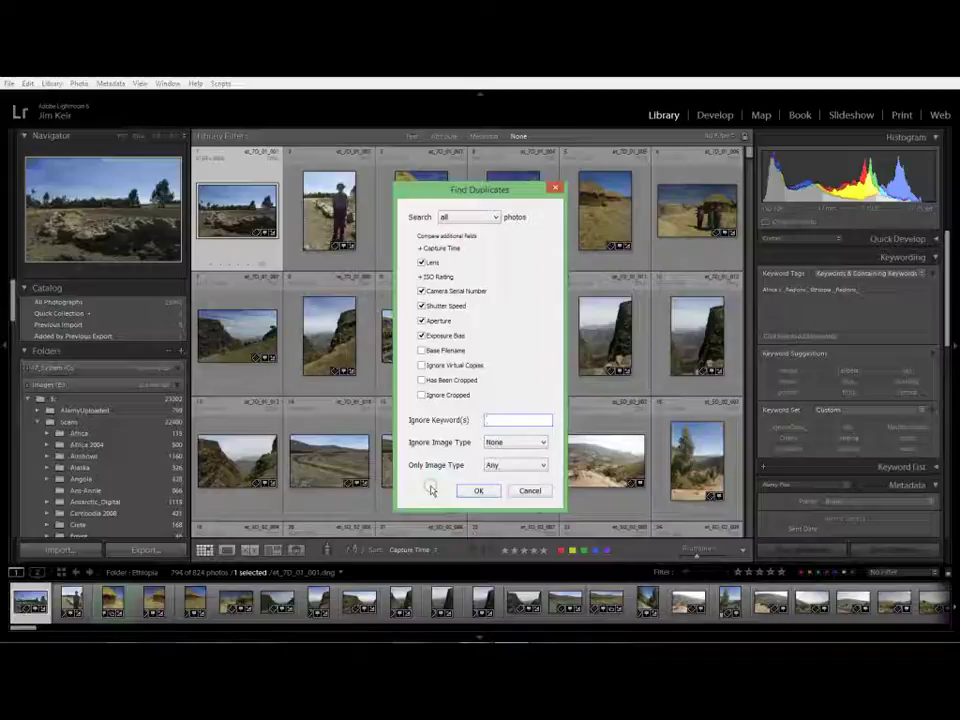
left_click(478, 490)
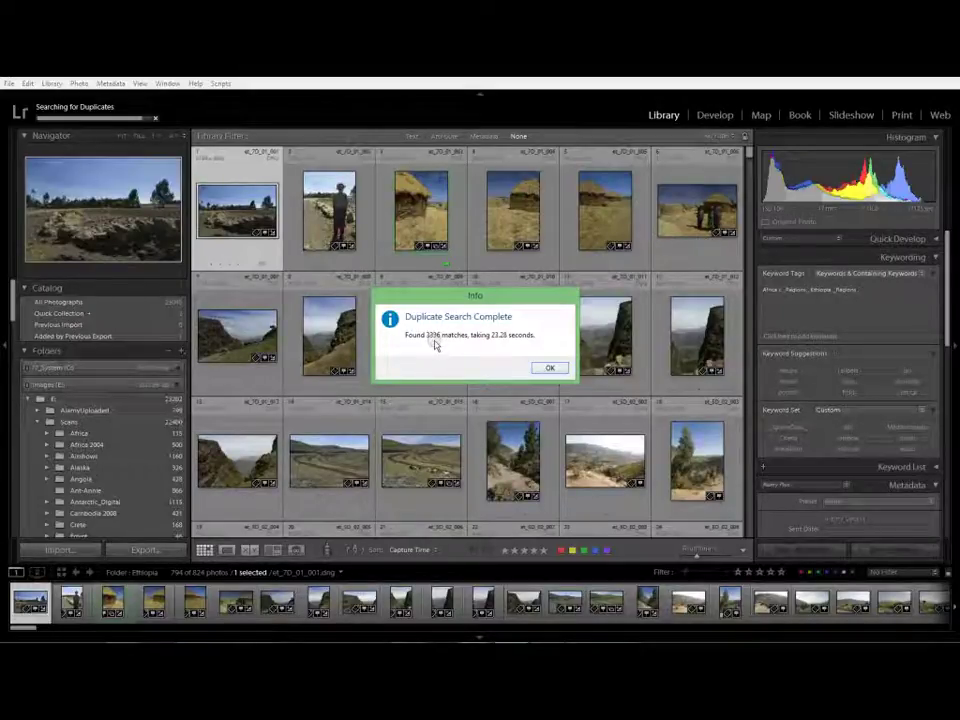
Acknowledge the Duplicate Search Complete report of 3336 matches in 23.28 seconds.
left_click(548, 369)
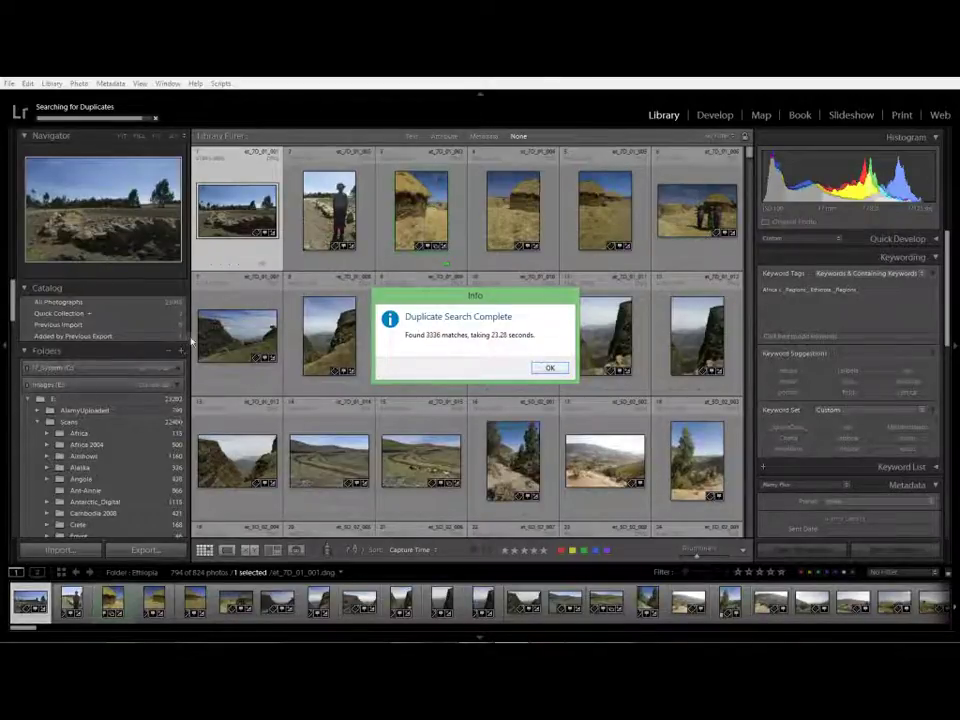
Dismiss the completion notice and relaunch Find Duplicates 2 from Library > Plug-in Extras.
left_click(548, 369)
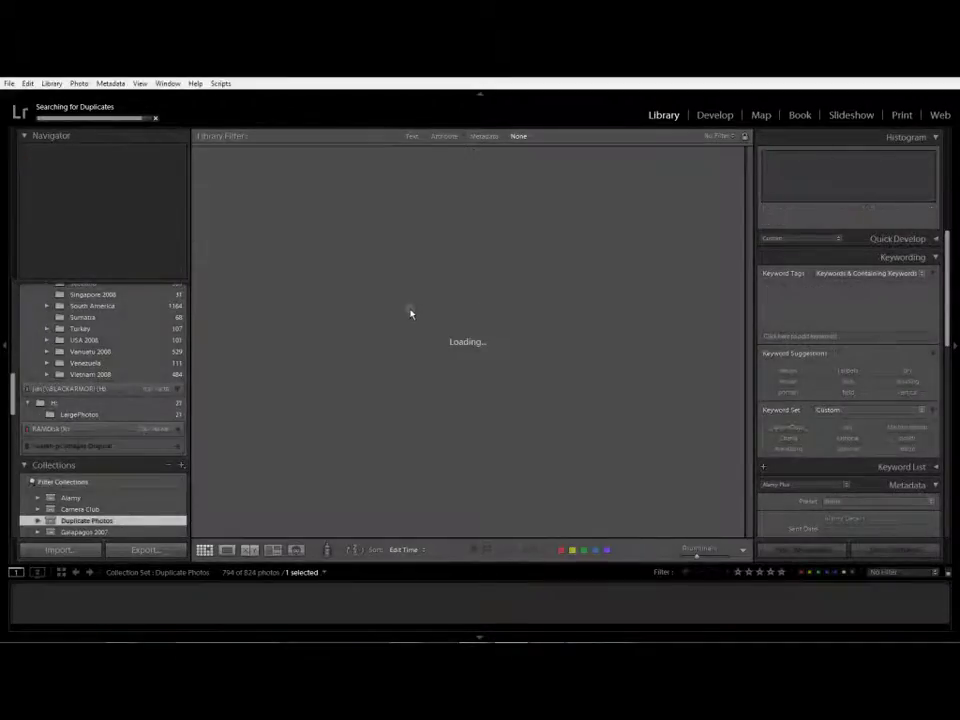
left_click(50, 84)
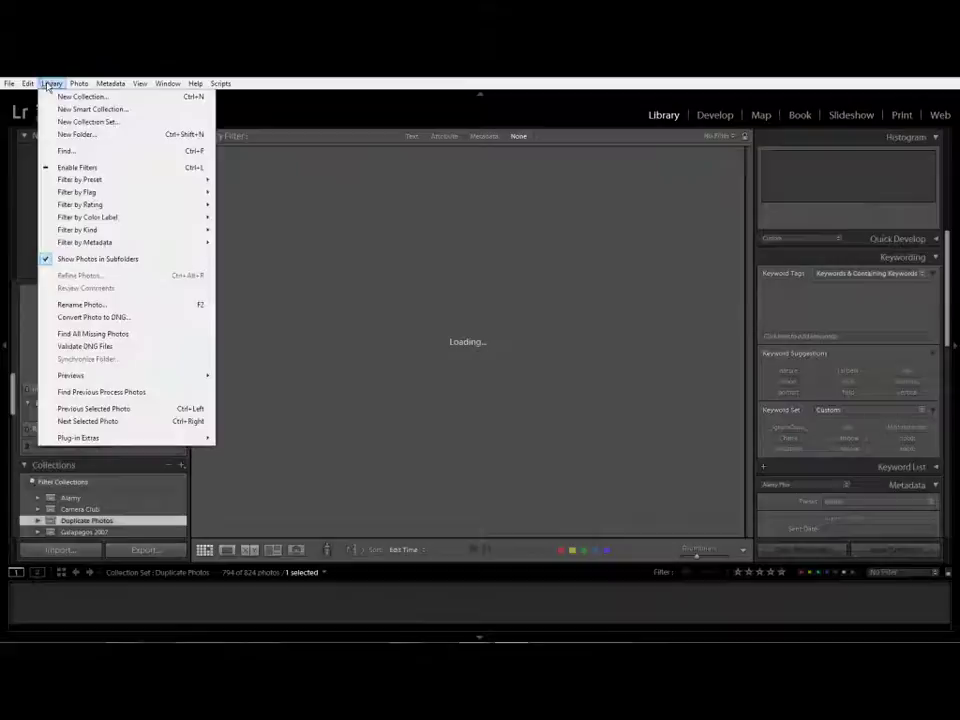
mouse_move(180, 438)
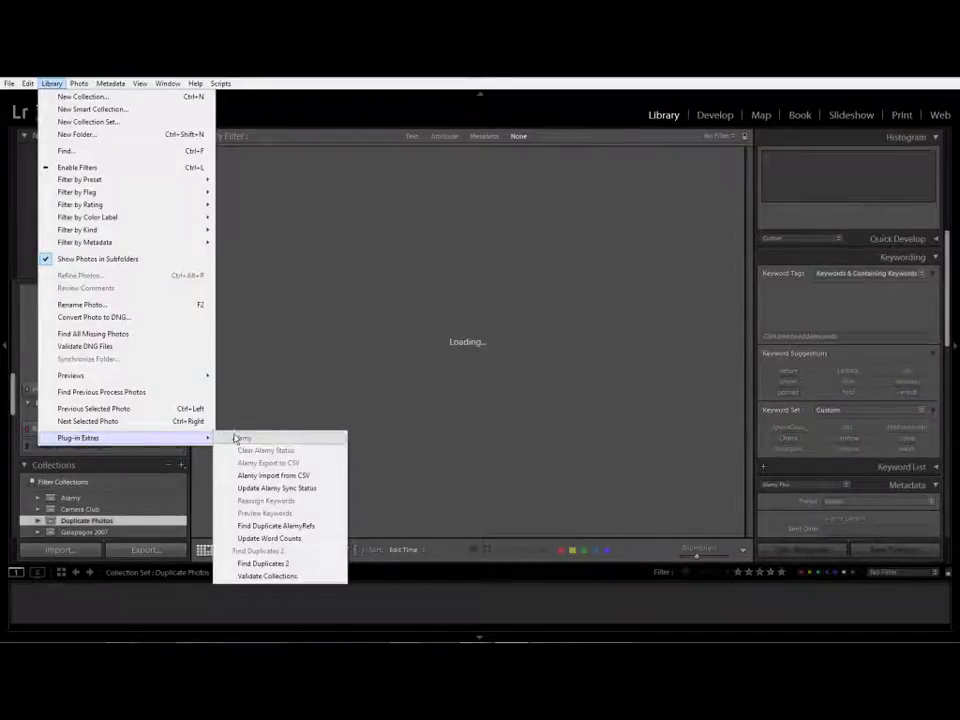
left_click(264, 563)
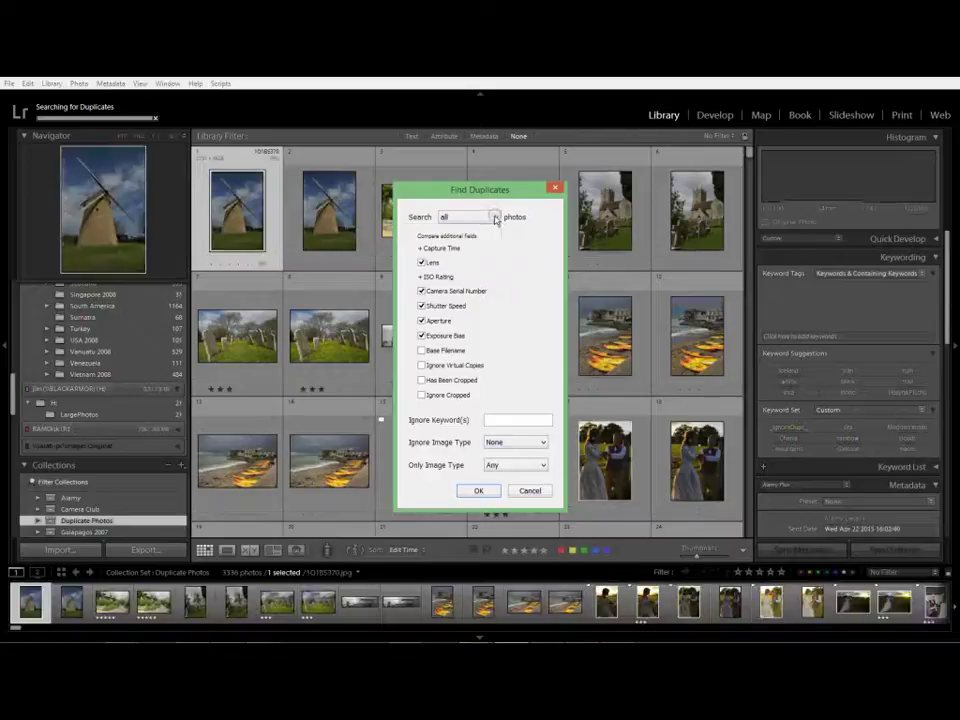
Set the Search scope to 'for selected' photos after trying 'within selected'.
left_click(495, 218)
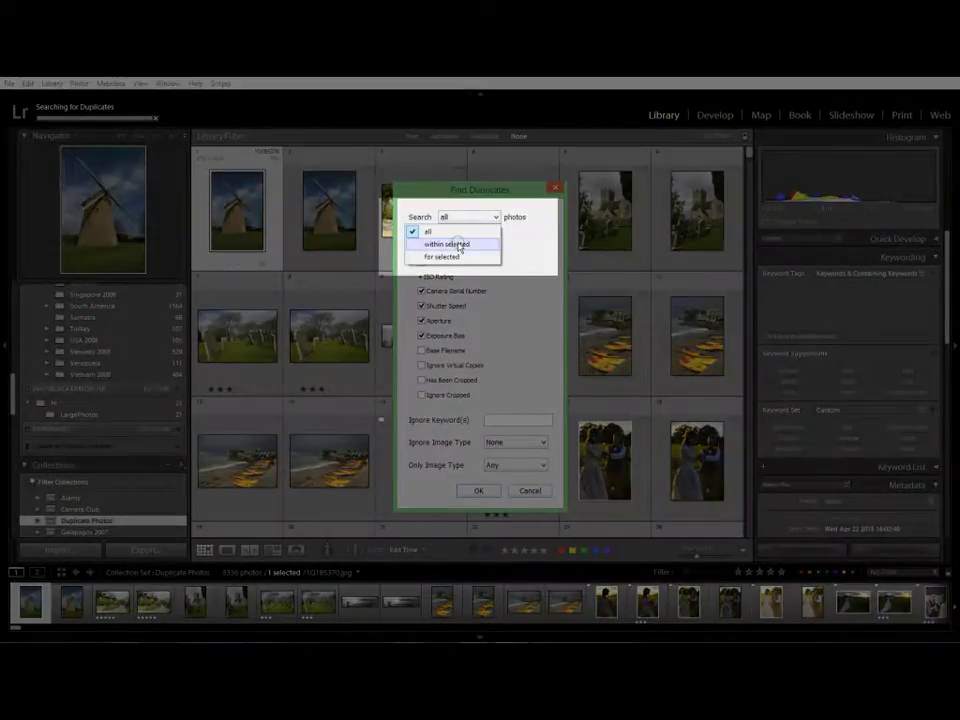
left_click(458, 245)
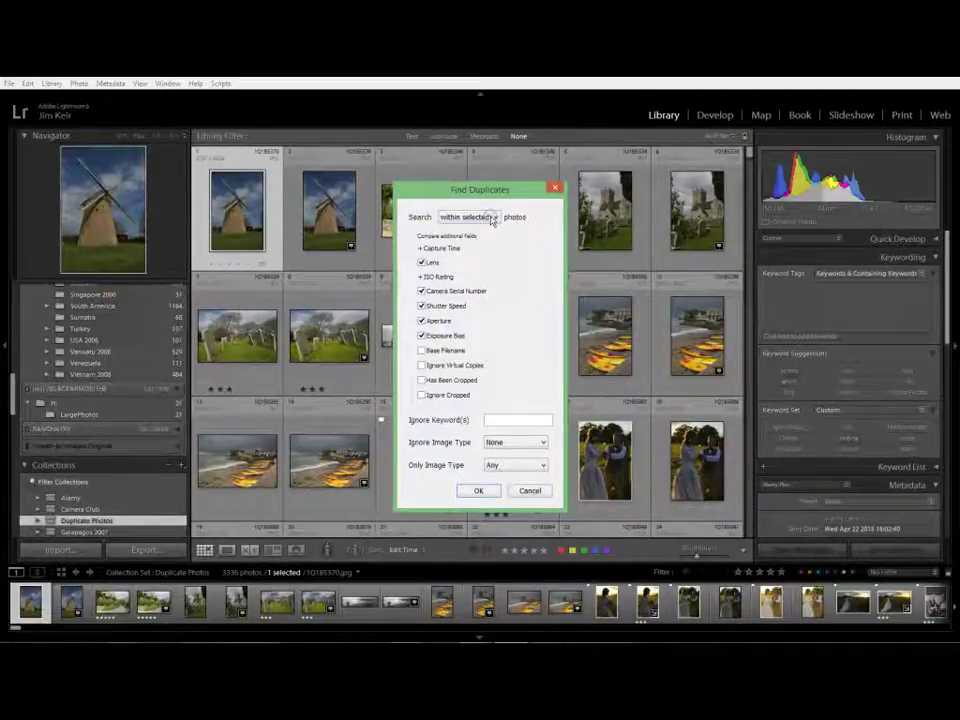
left_click(492, 218)
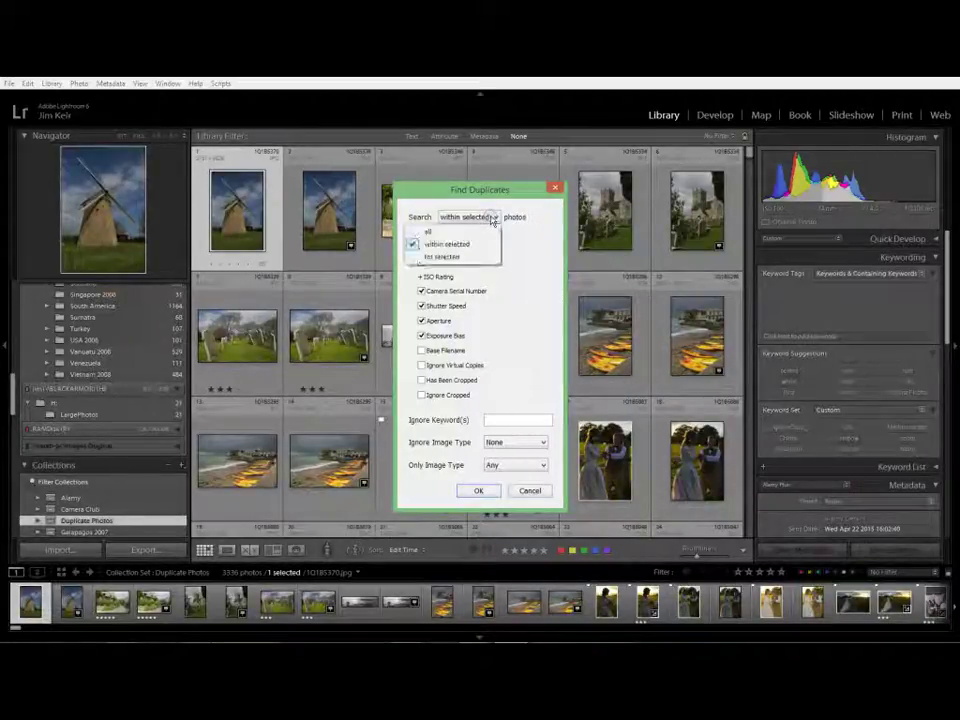
left_click(445, 257)
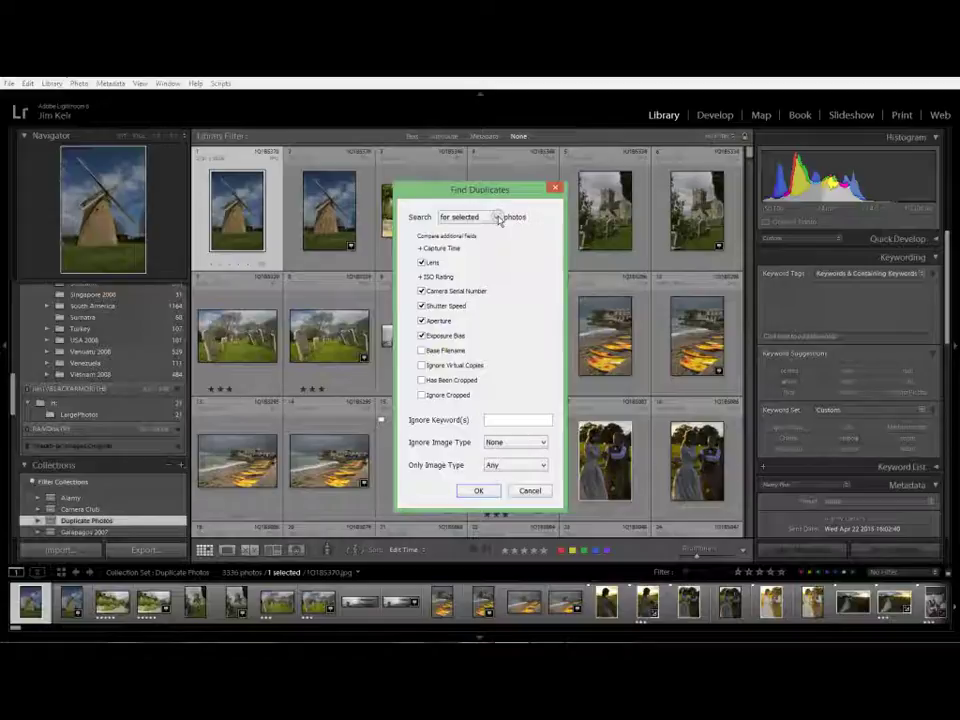
left_click(497, 218)
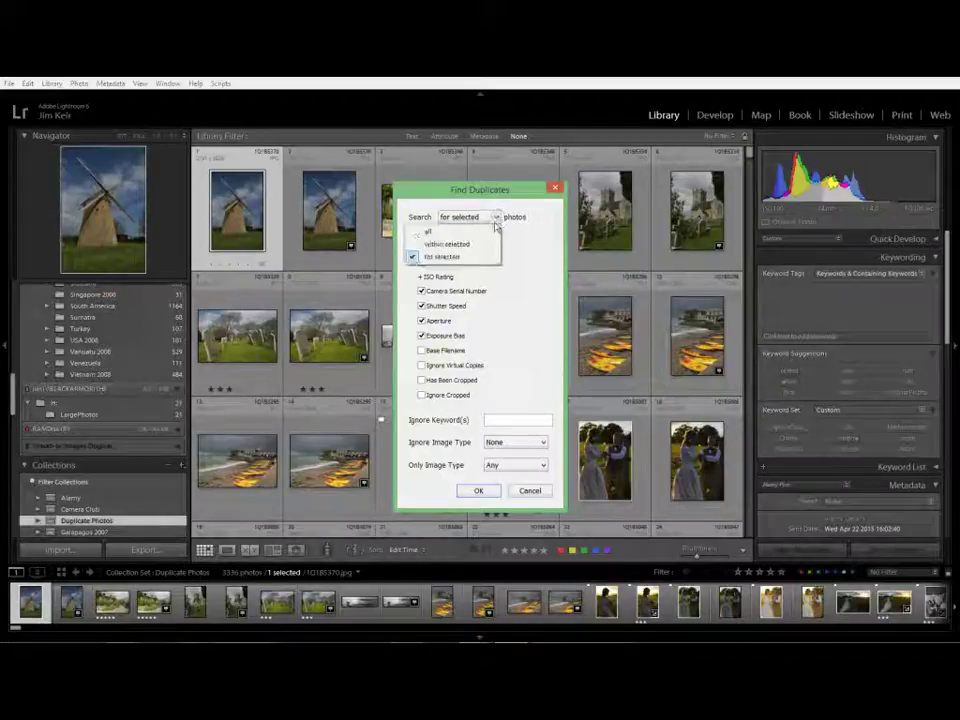
left_click(474, 246)
left_click(478, 217)
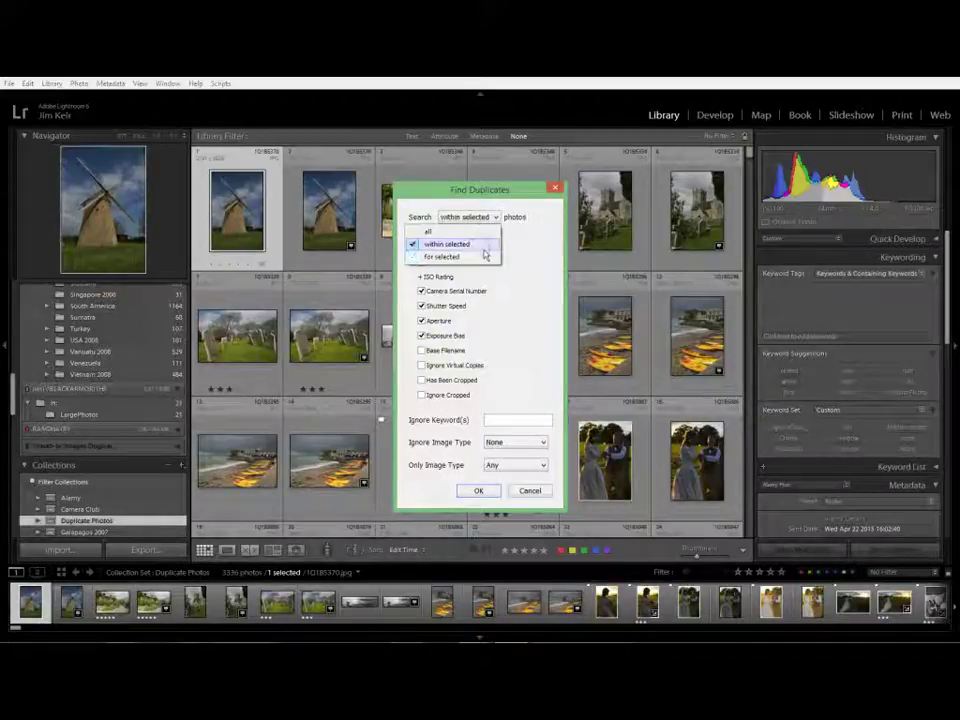
left_click(483, 257)
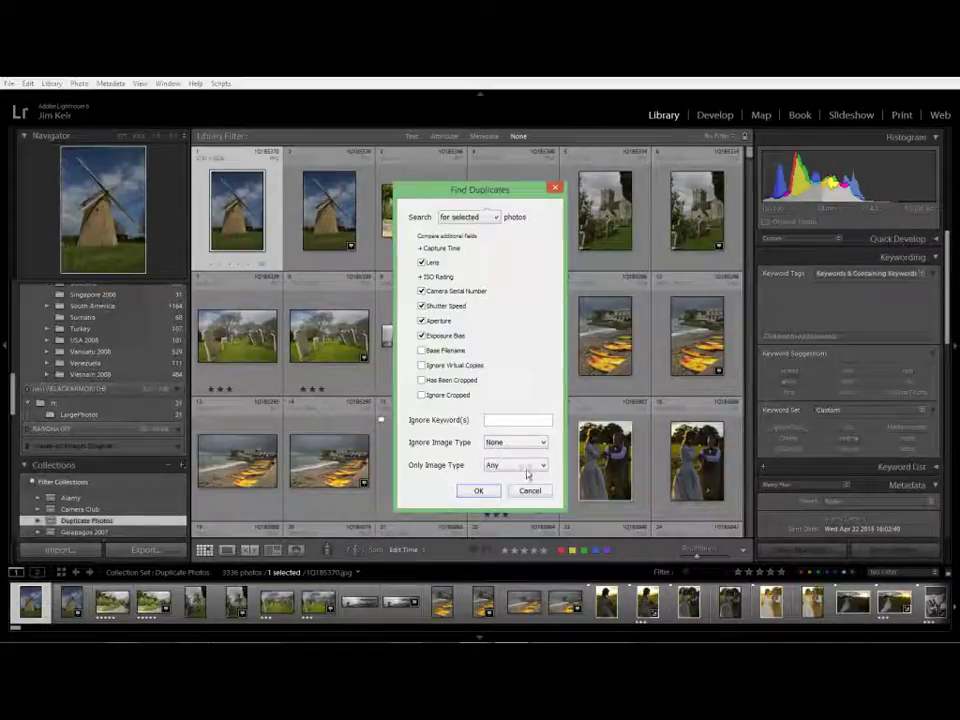
Set Ignore Image Type to JPG in the Find Duplicates dialog.
left_click(508, 445)
left_click(507, 494)
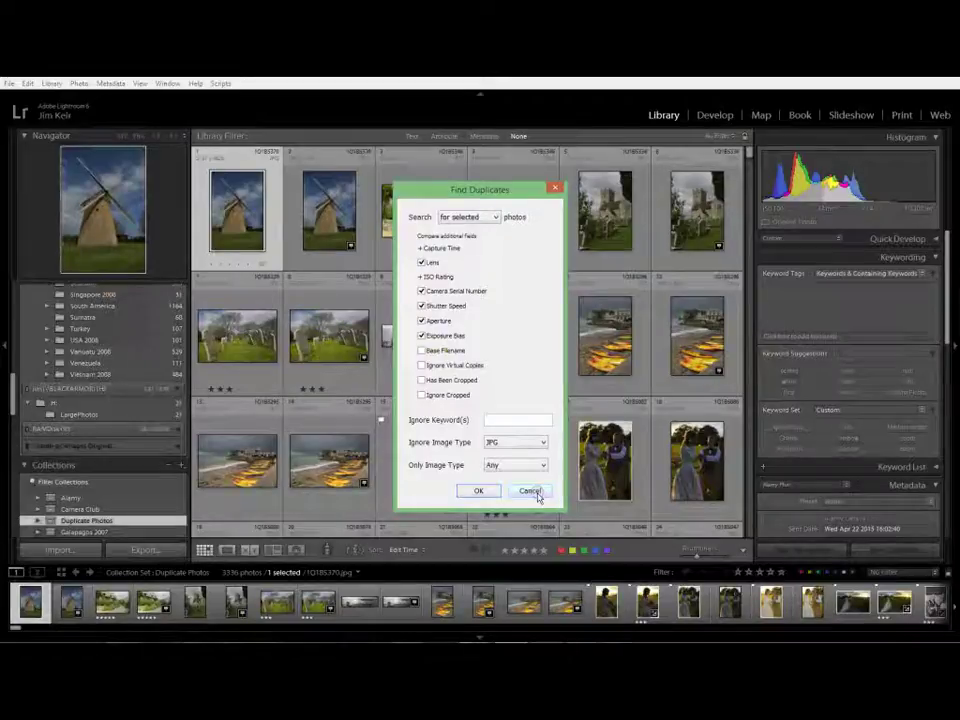
Cancel Find Duplicates and expand the Duplicate Photos set in the Collections panel.
left_click(531, 491)
scroll(100, 430, "down", 2)
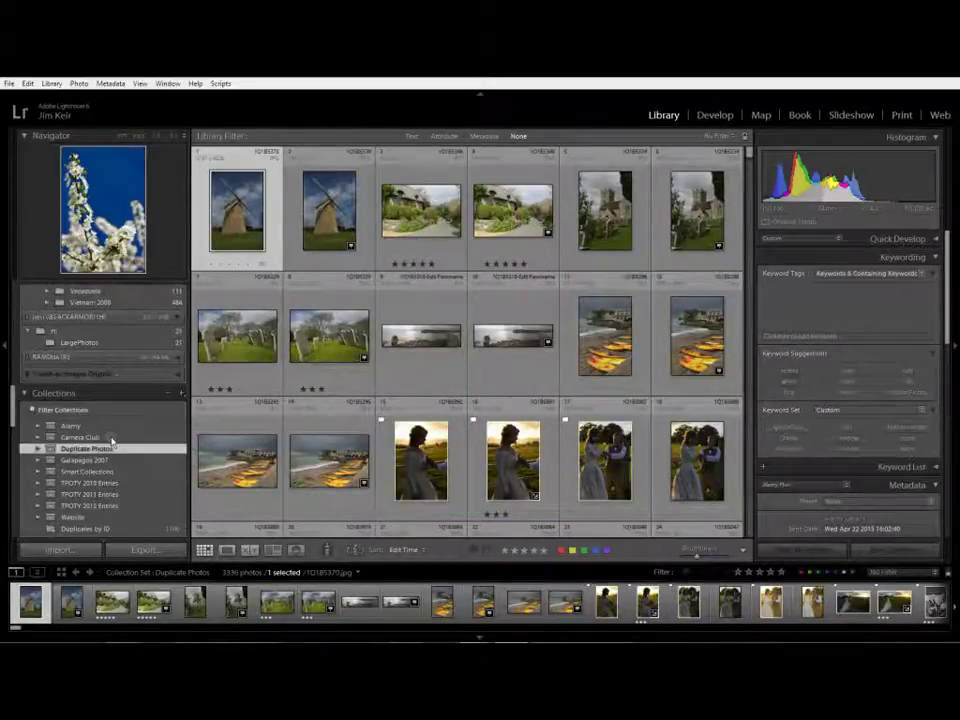
left_click(38, 449)
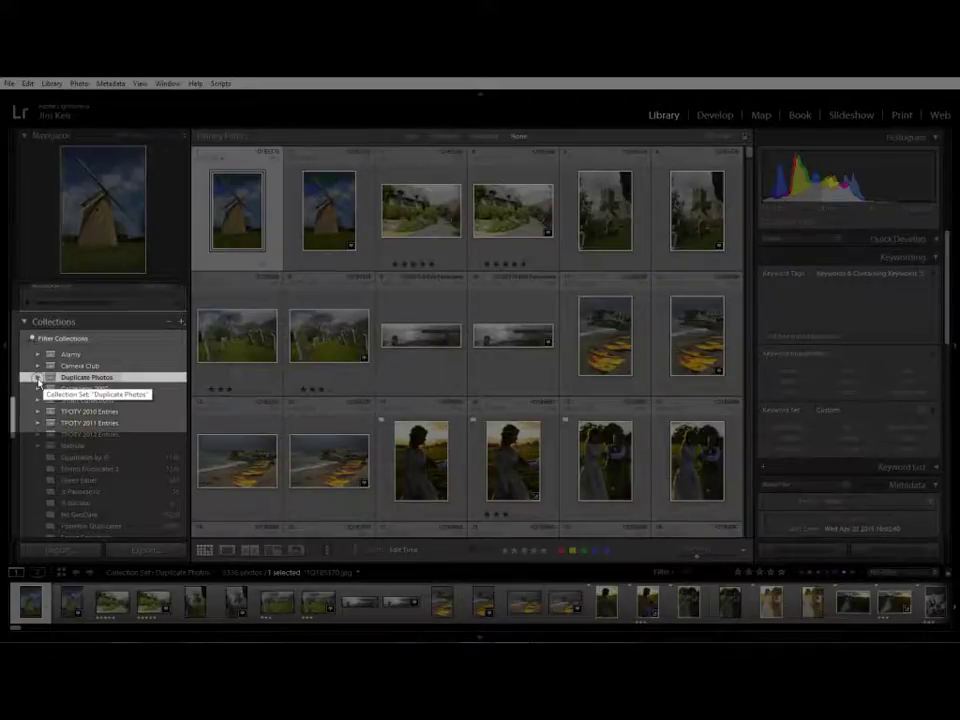
left_click(38, 378)
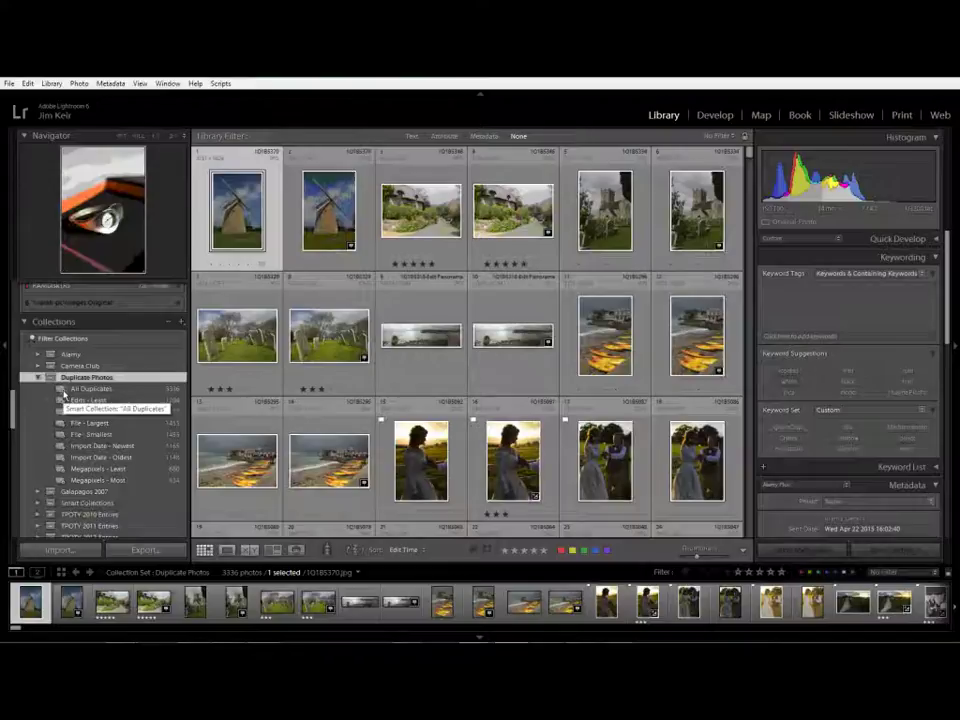
Select the All Duplicates smart collection to view its 3336 photos in the grid.
left_click(112, 389)
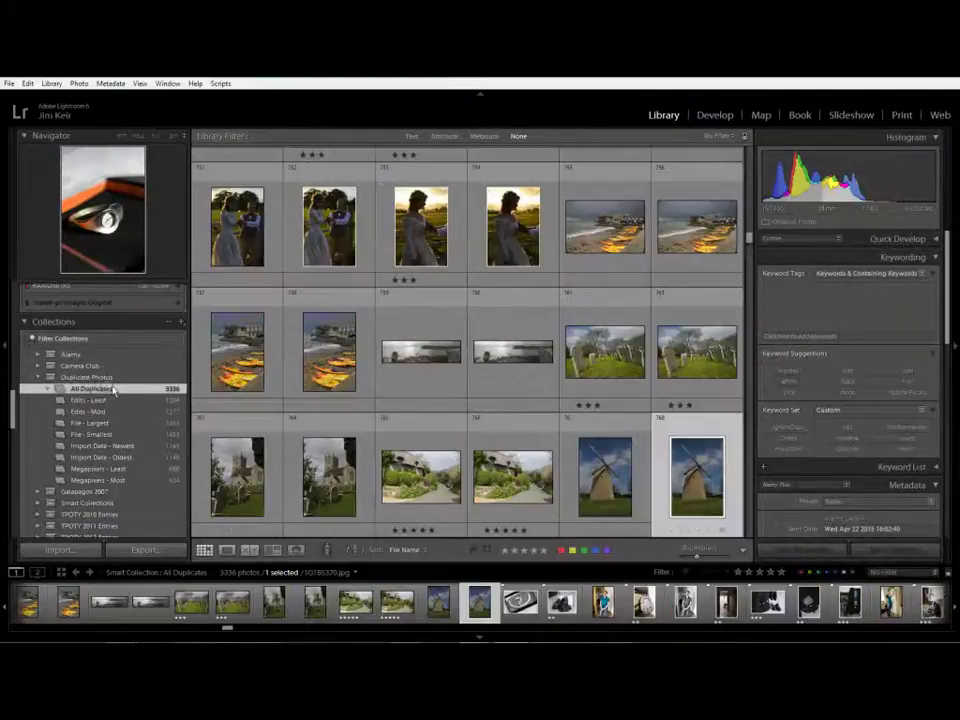